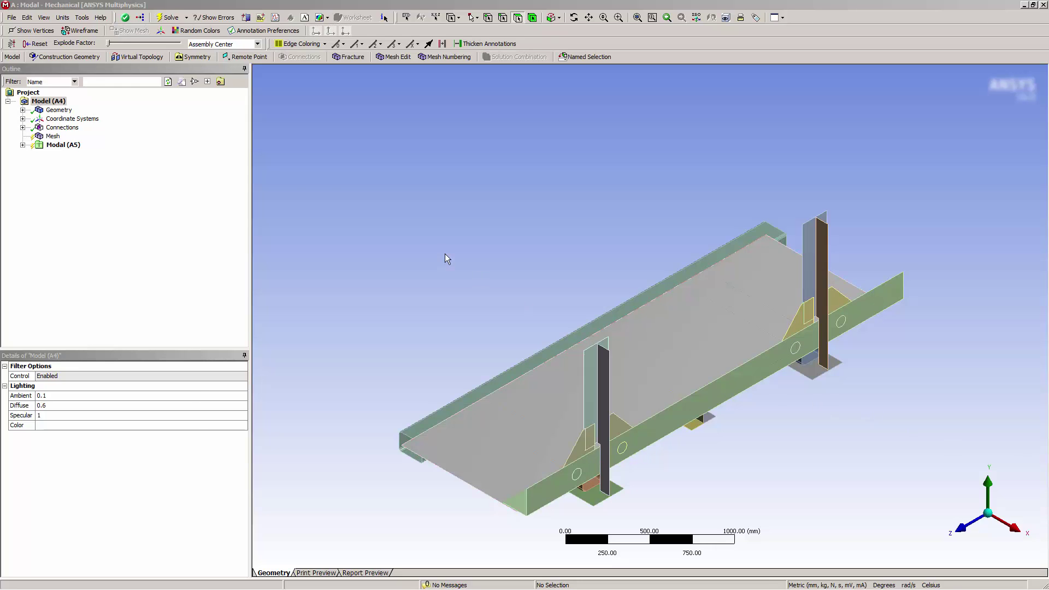
Step: Go through the surface bodies in the Geometry branch one by one, including the base plate
{"action": "left_click", "coordinate": [22, 109]}
{"action": "left_click", "coordinate": [78, 101]}
{"action": "left_click", "coordinate": [79, 110]}
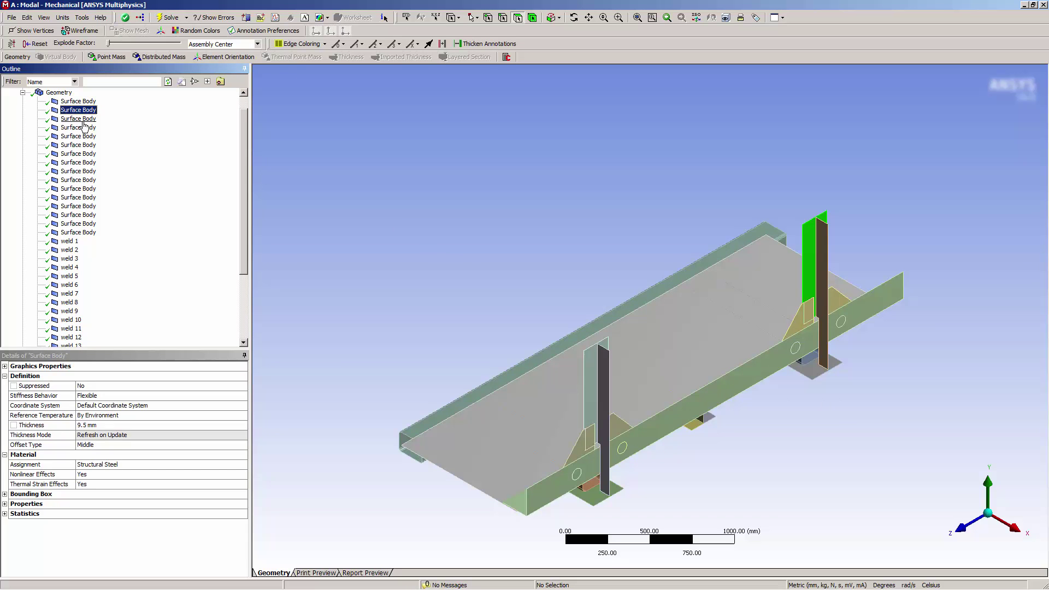
{"action": "left_click", "coordinate": [82, 119]}
{"action": "left_click", "coordinate": [82, 128]}
{"action": "left_click", "coordinate": [82, 136]}
{"action": "left_click", "coordinate": [80, 145]}
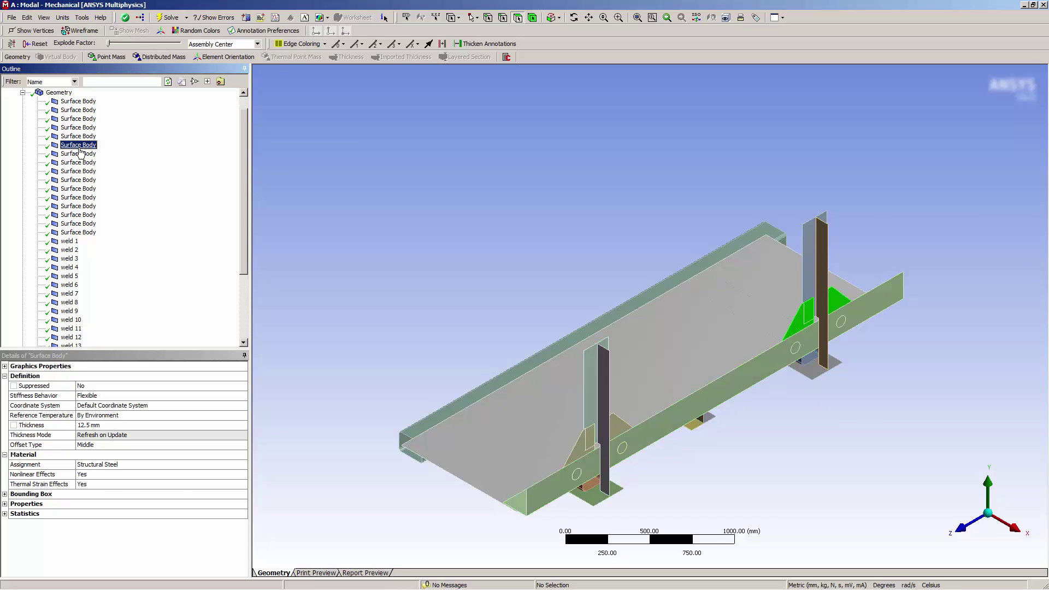
{"action": "left_click", "coordinate": [79, 153]}
{"action": "left_click", "coordinate": [80, 163]}
{"action": "left_click", "coordinate": [78, 171]}
{"action": "left_click", "coordinate": [77, 188]}
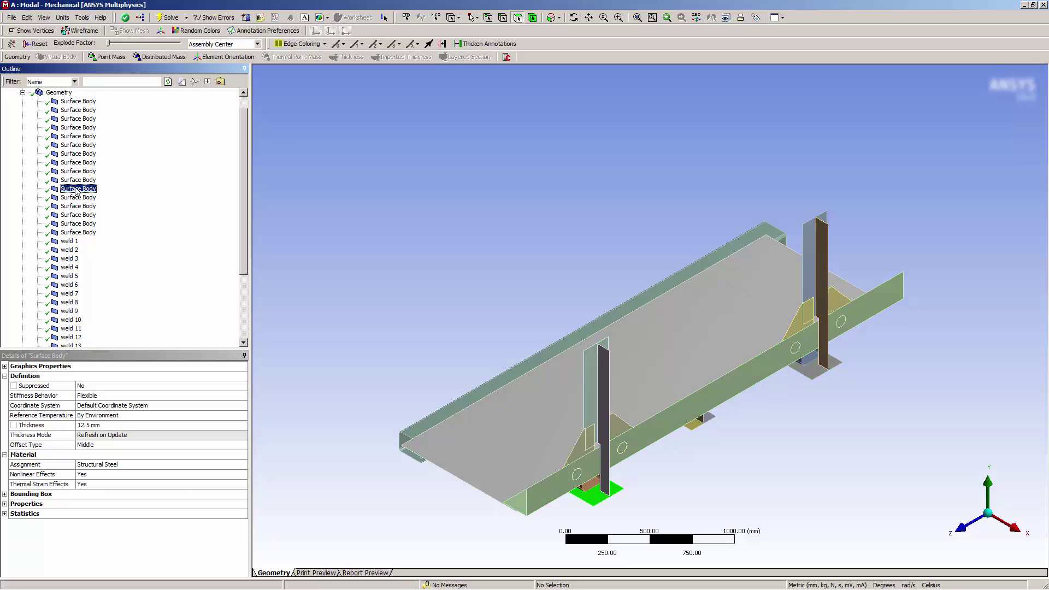
{"action": "left_click", "coordinate": [82, 232]}
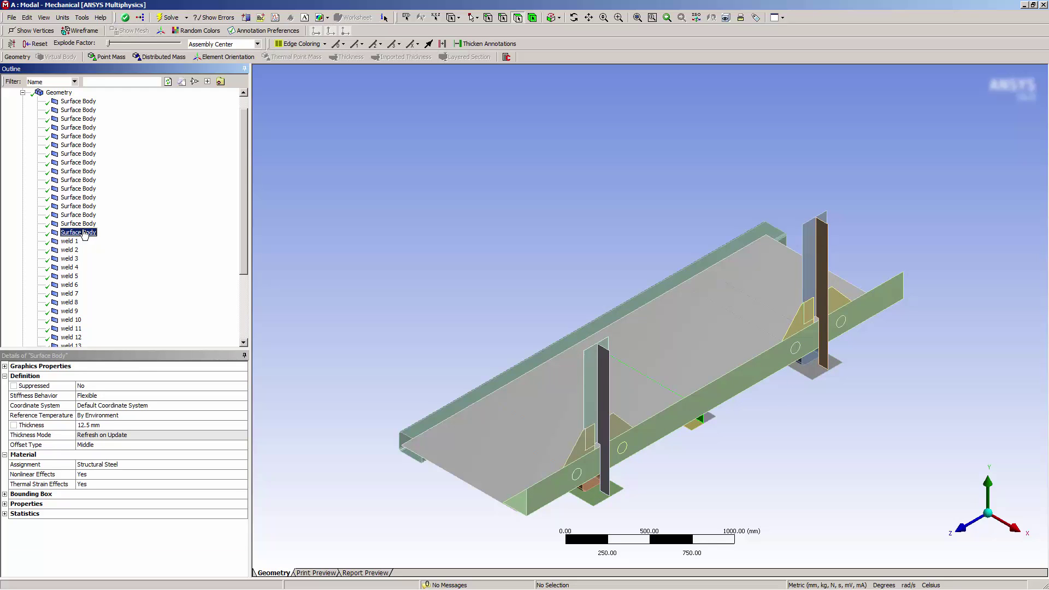
Step: Hide all sixteen surface bodies to reveal the welds, then show them again
{"action": "left_click", "coordinate": [74, 104], "text": "shift"}
{"action": "right_click", "coordinate": [74, 110]}
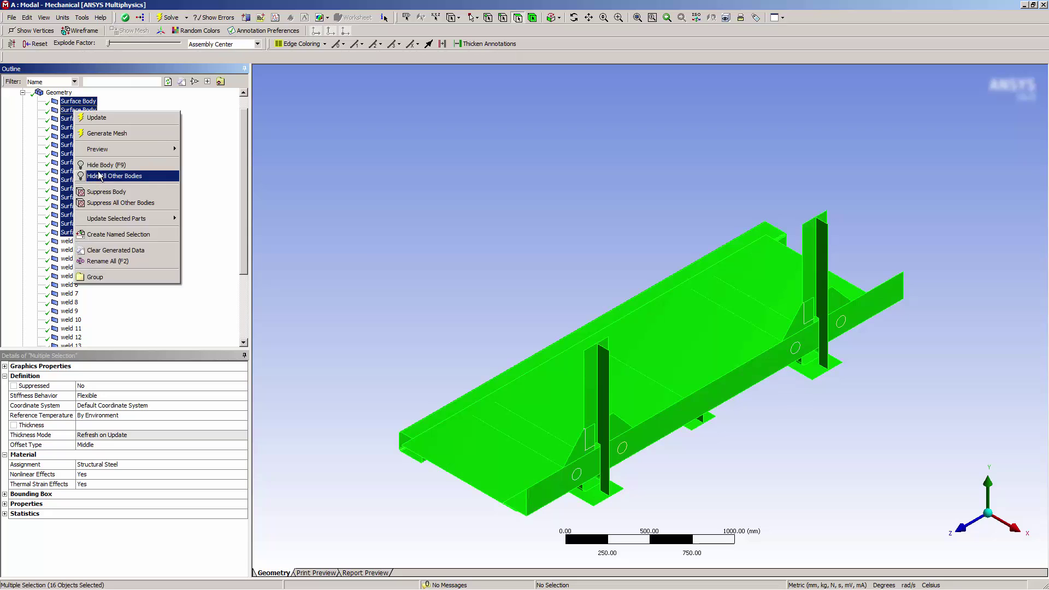
{"action": "left_click", "coordinate": [102, 165]}
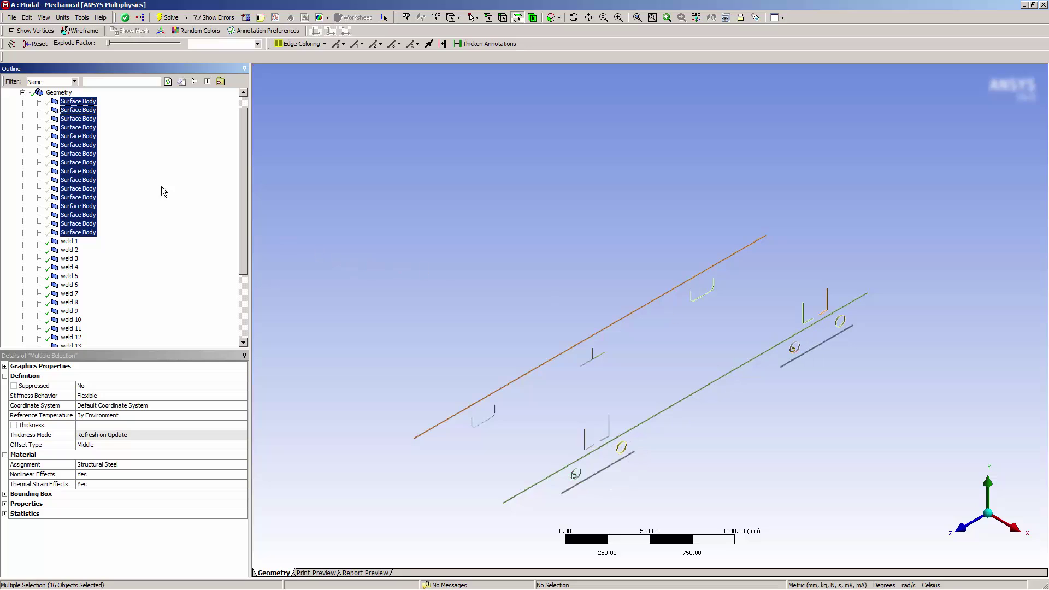
{"action": "right_click", "coordinate": [80, 144]}
{"action": "left_click", "coordinate": [112, 193]}
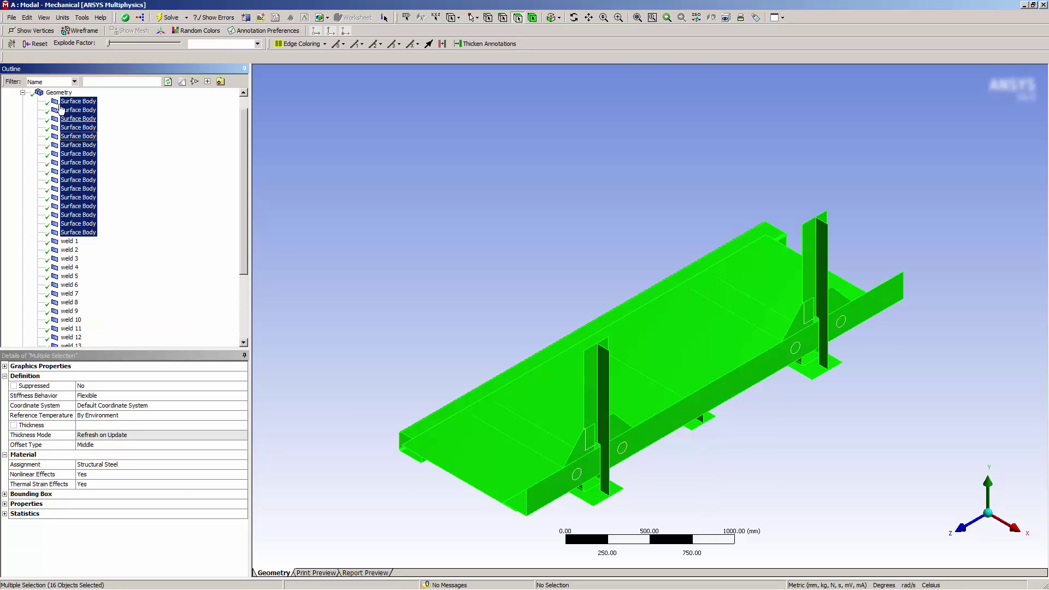
{"action": "left_click", "coordinate": [58, 92]}
{"action": "left_click", "coordinate": [22, 92]}
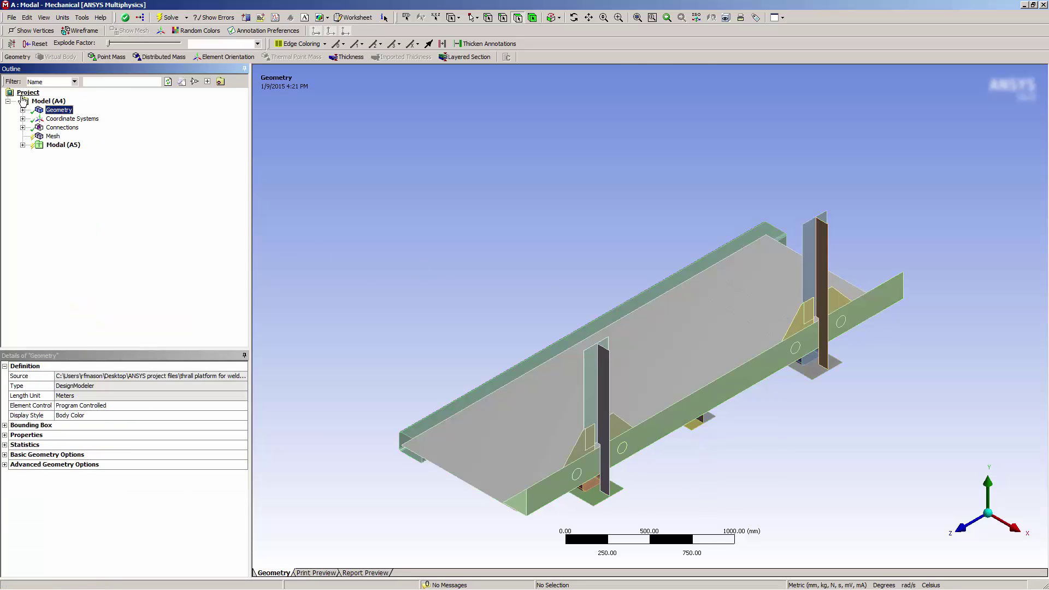
Step: Preview edges coloured by connectivity from several views, then restore By Body Color
{"action": "left_click", "coordinate": [306, 44]}
{"action": "left_click", "coordinate": [304, 72]}
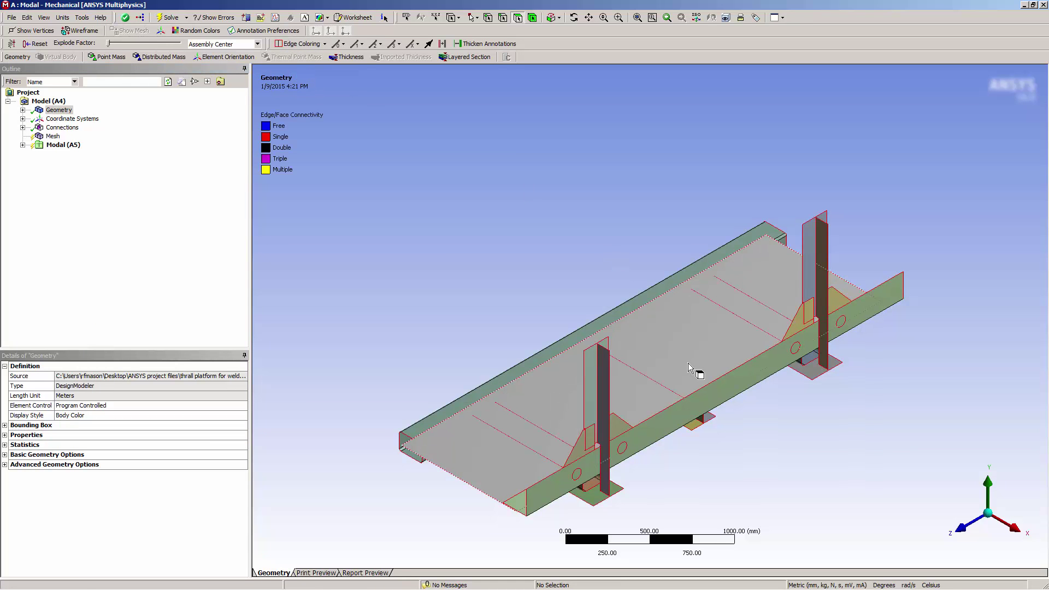
{"action": "middle_click_drag", "start_coordinate": [688, 363], "coordinate": [946, 361]}
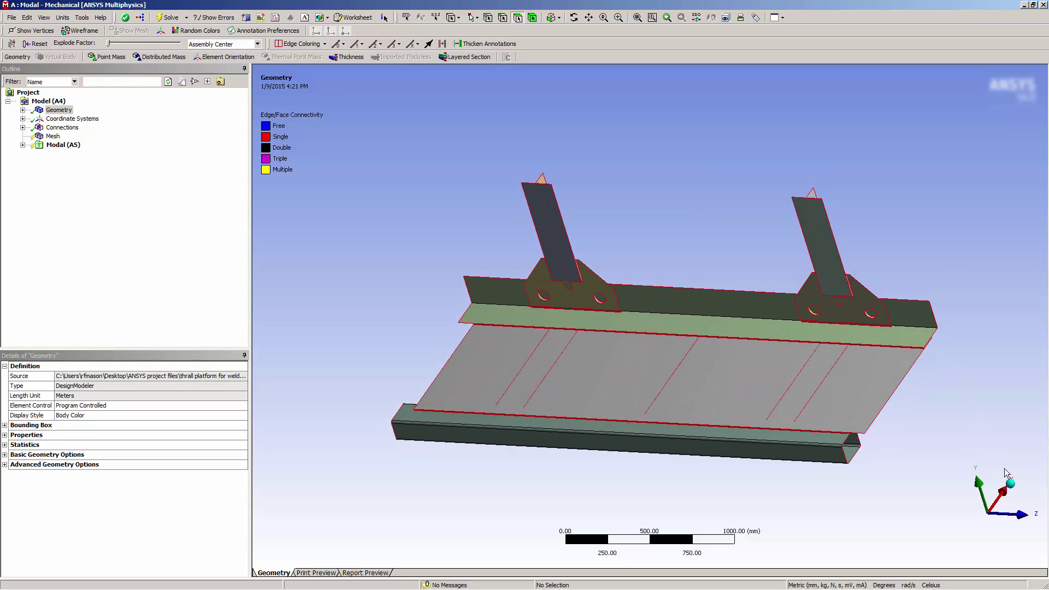
{"action": "left_click", "coordinate": [1013, 488]}
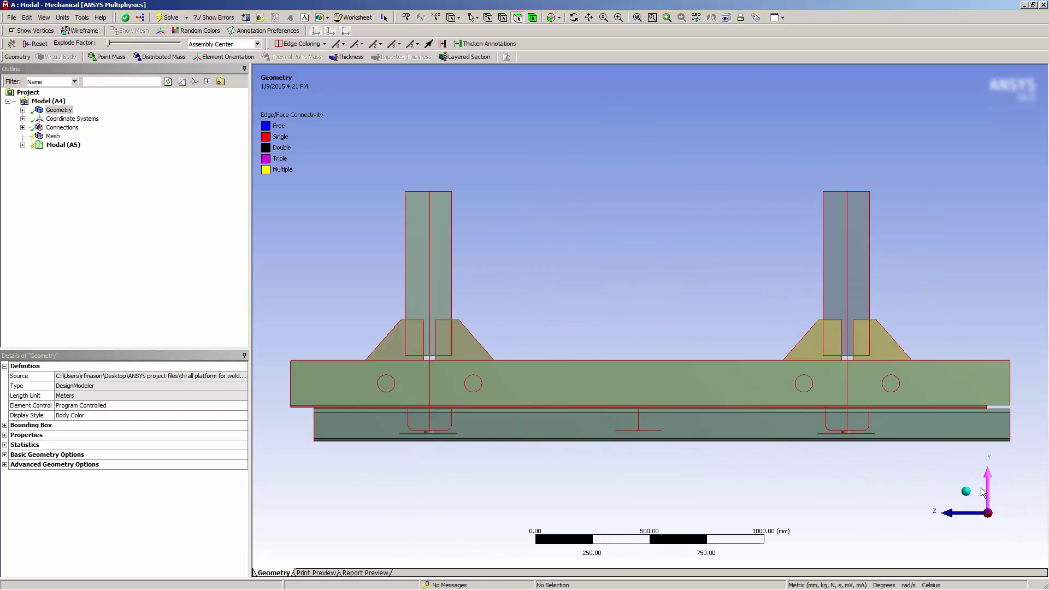
{"action": "left_click", "coordinate": [971, 497]}
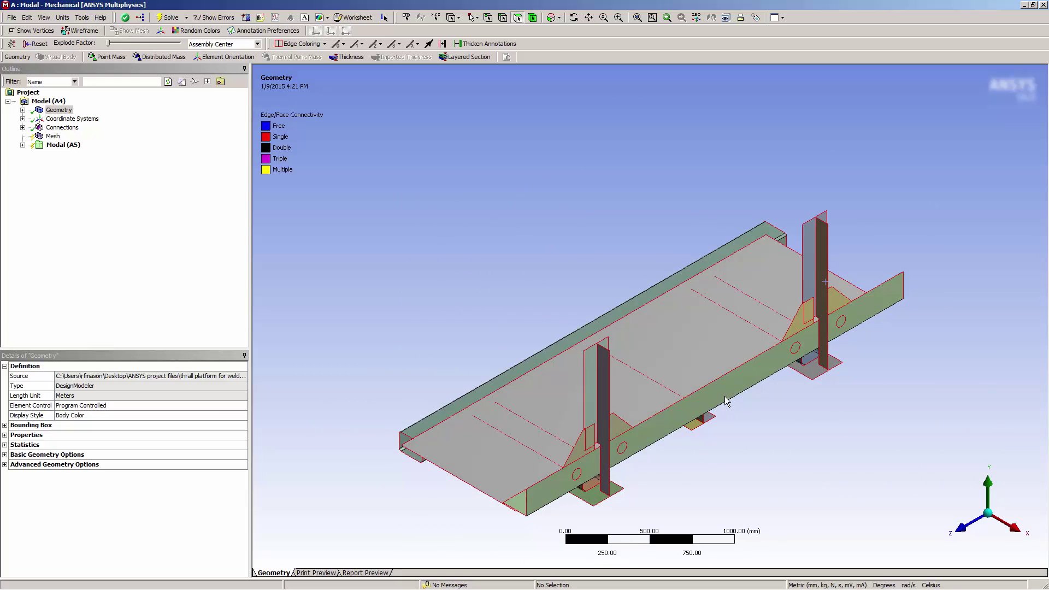
{"action": "left_click", "coordinate": [300, 43]}
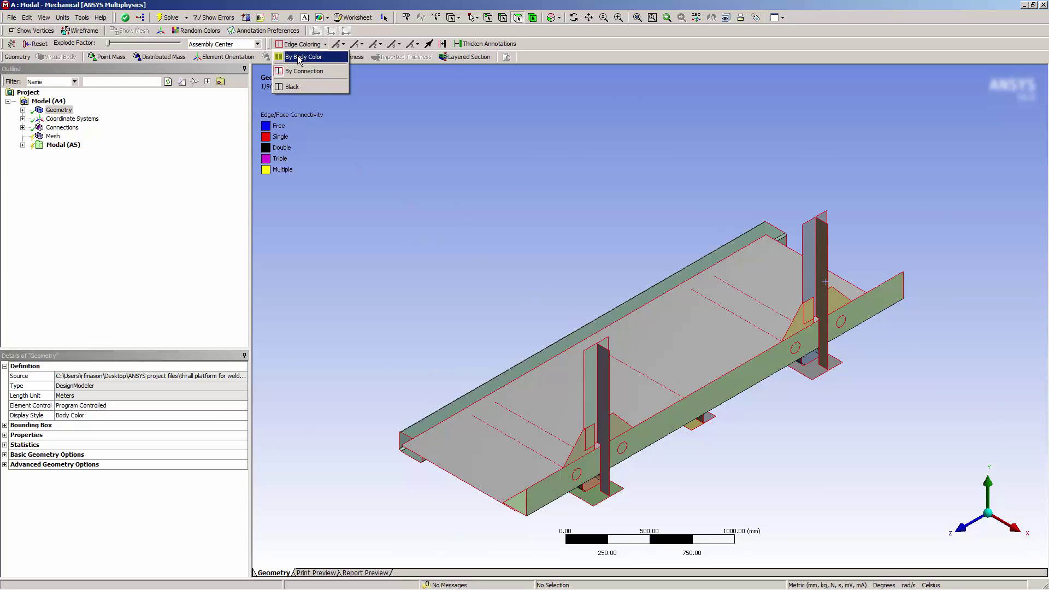
{"action": "left_click", "coordinate": [304, 54]}
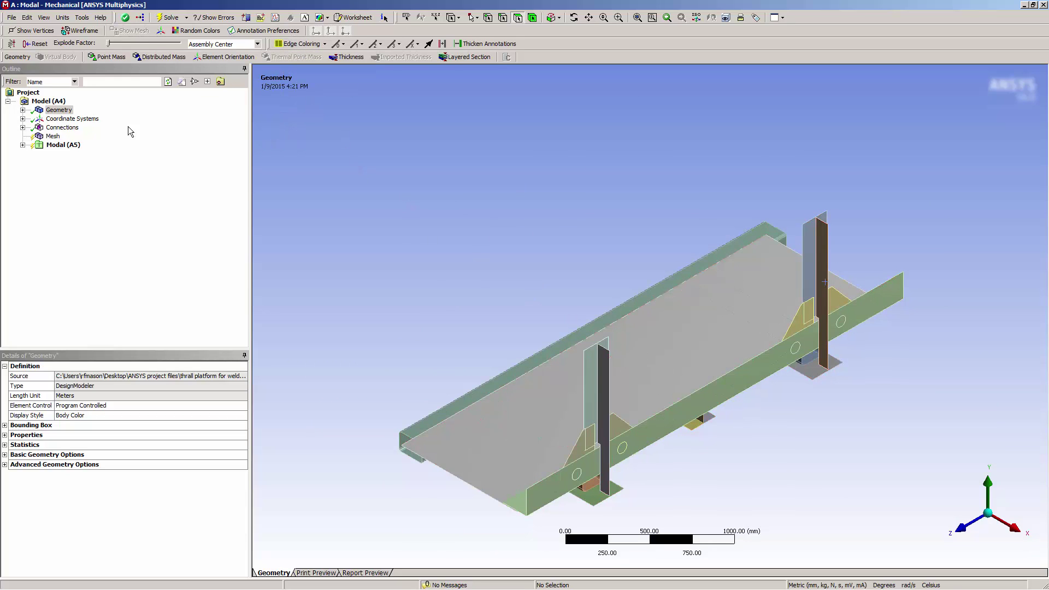
Step: Set the mesh's Automatic Mesh Based Defeaturing to Off
{"action": "left_click", "coordinate": [53, 136]}
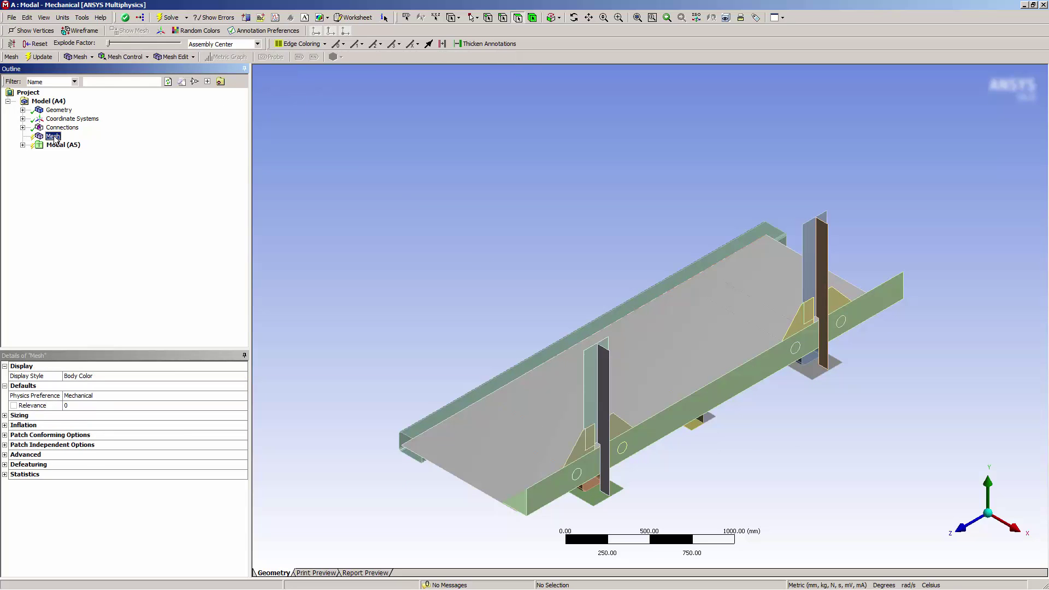
{"action": "left_click", "coordinate": [5, 466]}
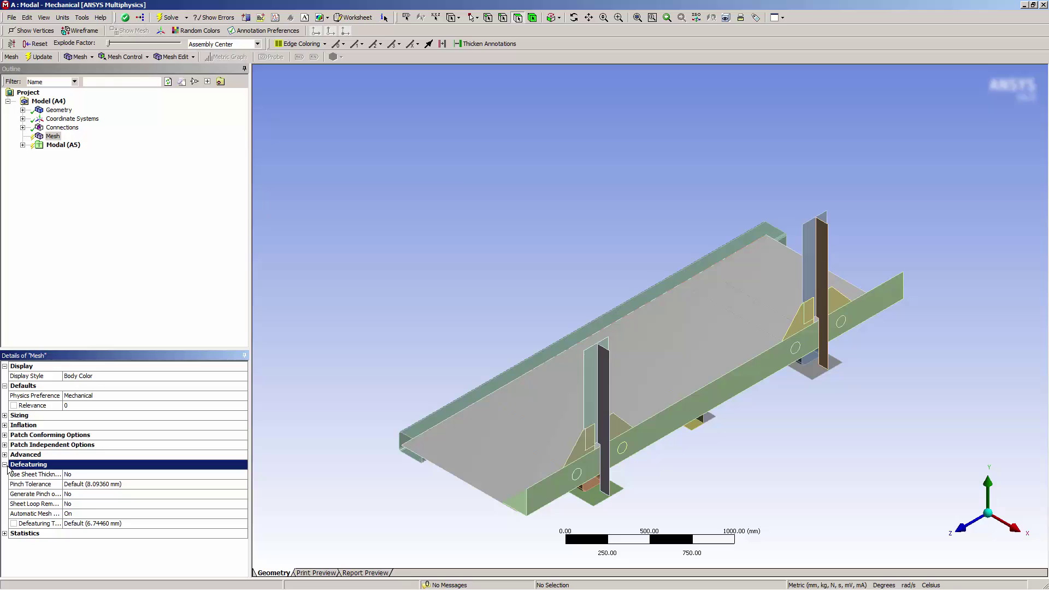
{"action": "left_click", "coordinate": [96, 514]}
{"action": "double_click", "coordinate": [97, 516]}
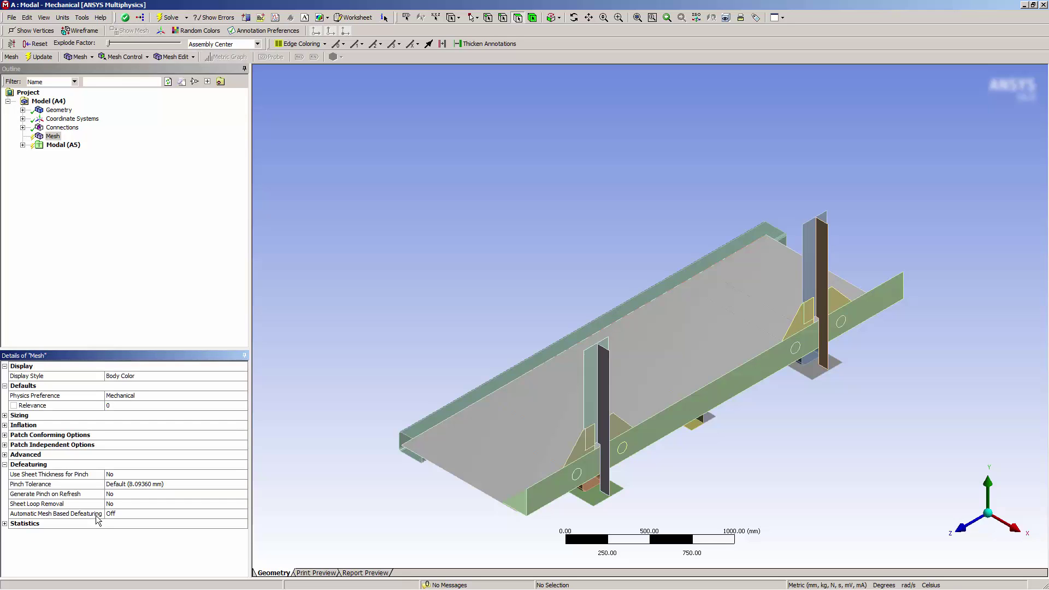
Step: Set Use Advanced Size Function to On: Fixed in the mesh Sizing settings
{"action": "left_click", "coordinate": [5, 416]}
{"action": "left_click", "coordinate": [214, 425]}
{"action": "left_click", "coordinate": [234, 425]}
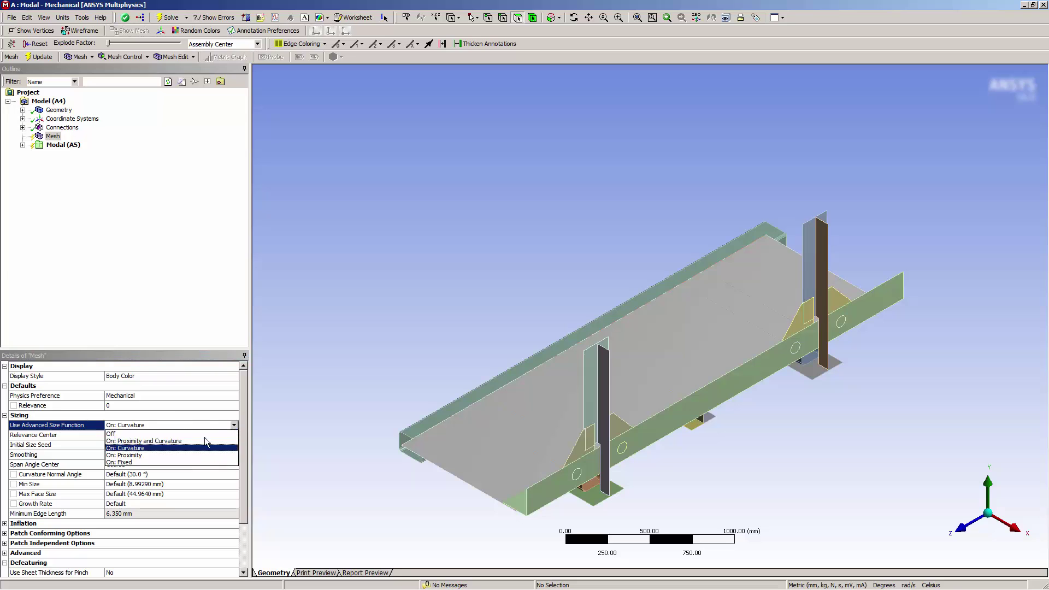
{"action": "left_click", "coordinate": [133, 463]}
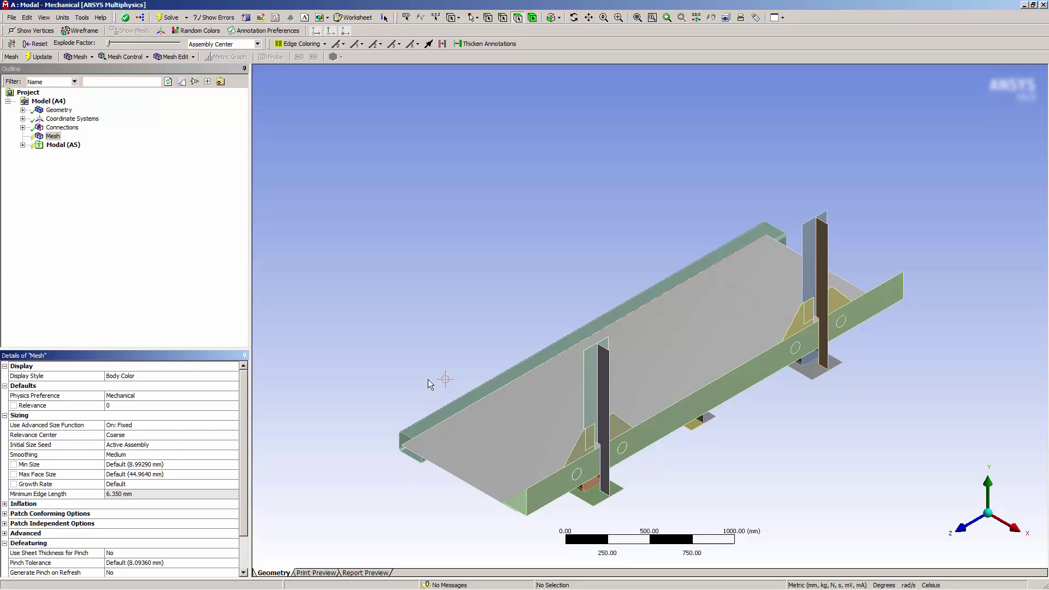
Step: Measure the short edge at the beam corner using edge selection, then return to isometric
{"action": "middle_click_drag", "start_coordinate": [428, 379], "coordinate": [850, 417]}
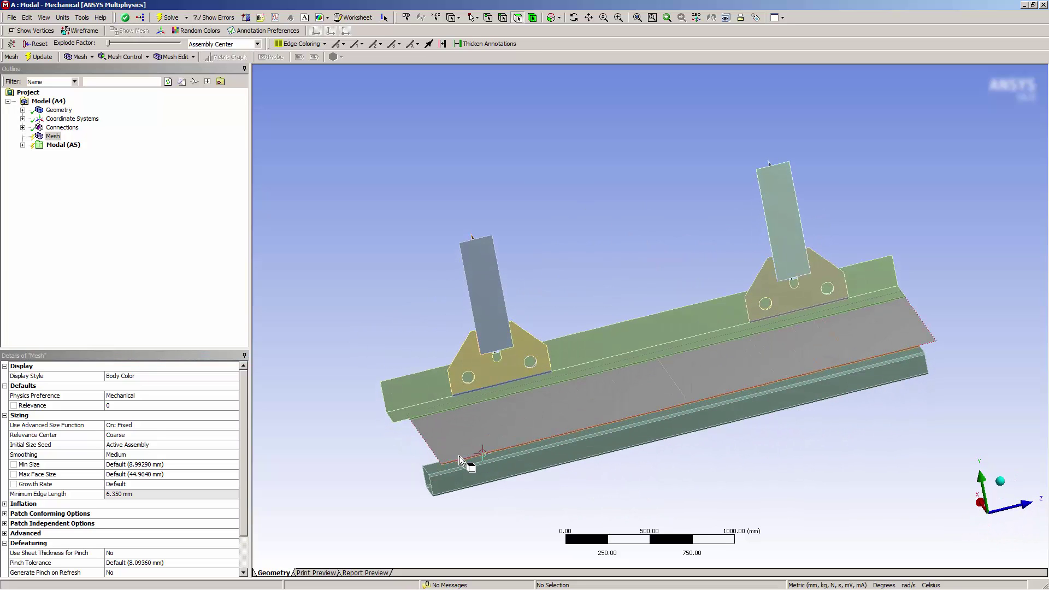
{"action": "left_click_drag", "start_coordinate": [410, 485], "coordinate": [468, 444]}
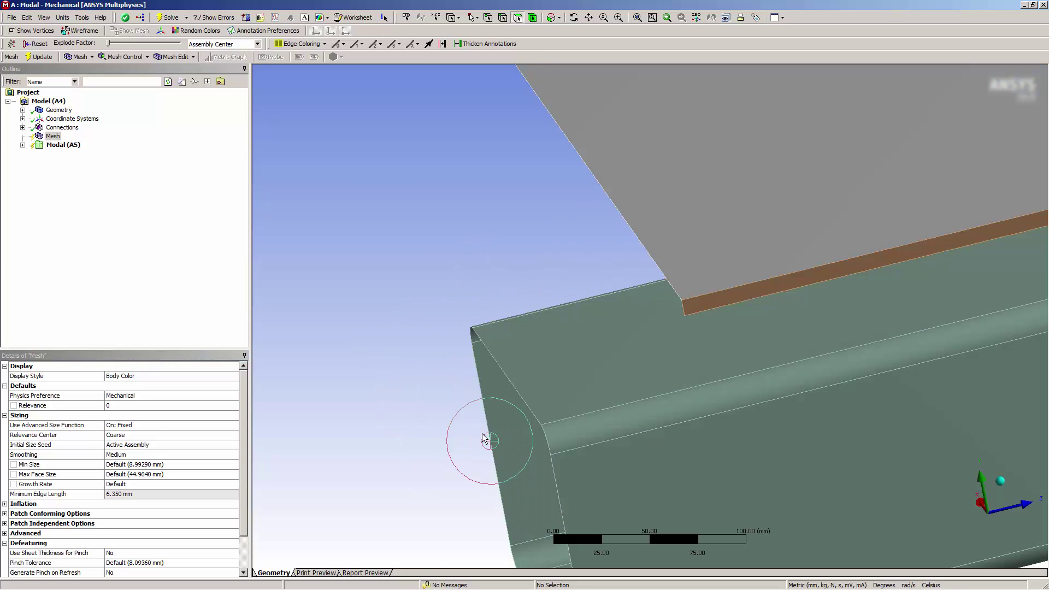
{"action": "left_click", "coordinate": [503, 17]}
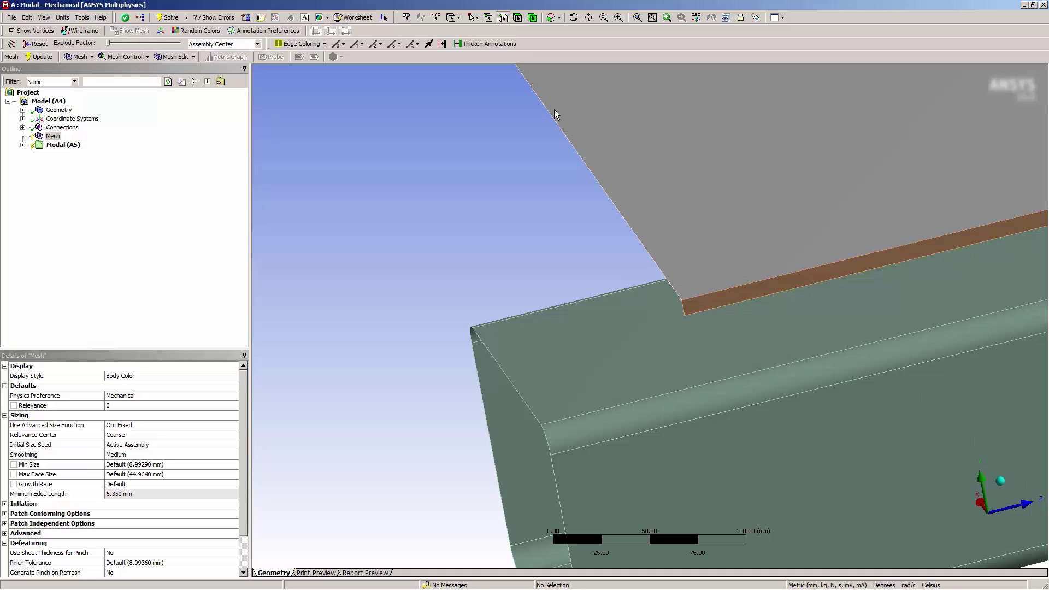
{"action": "left_click", "coordinate": [684, 311]}
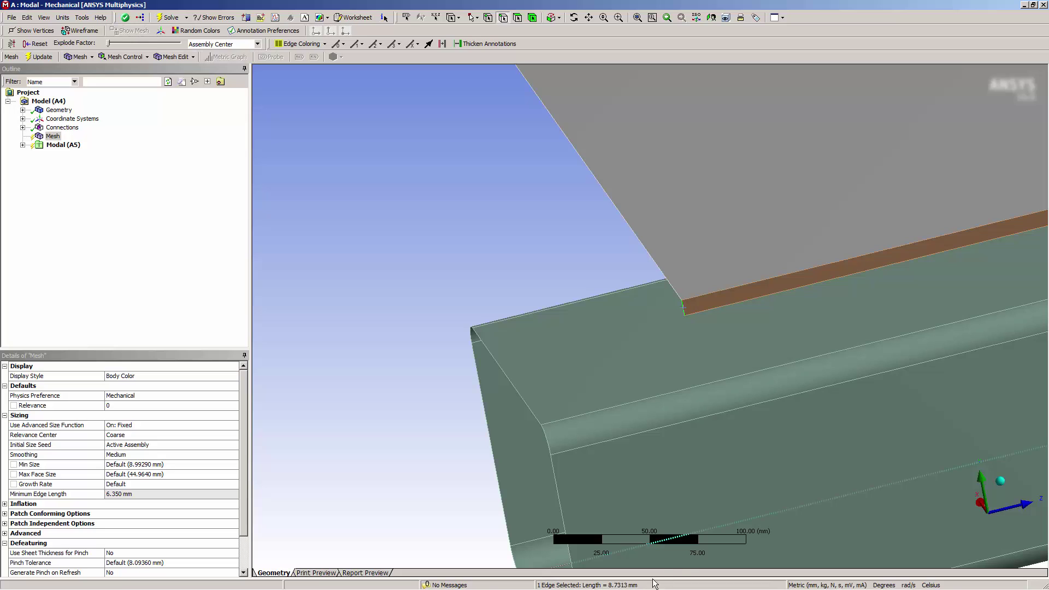
{"action": "left_click", "coordinate": [708, 309]}
{"action": "left_click", "coordinate": [1002, 483]}
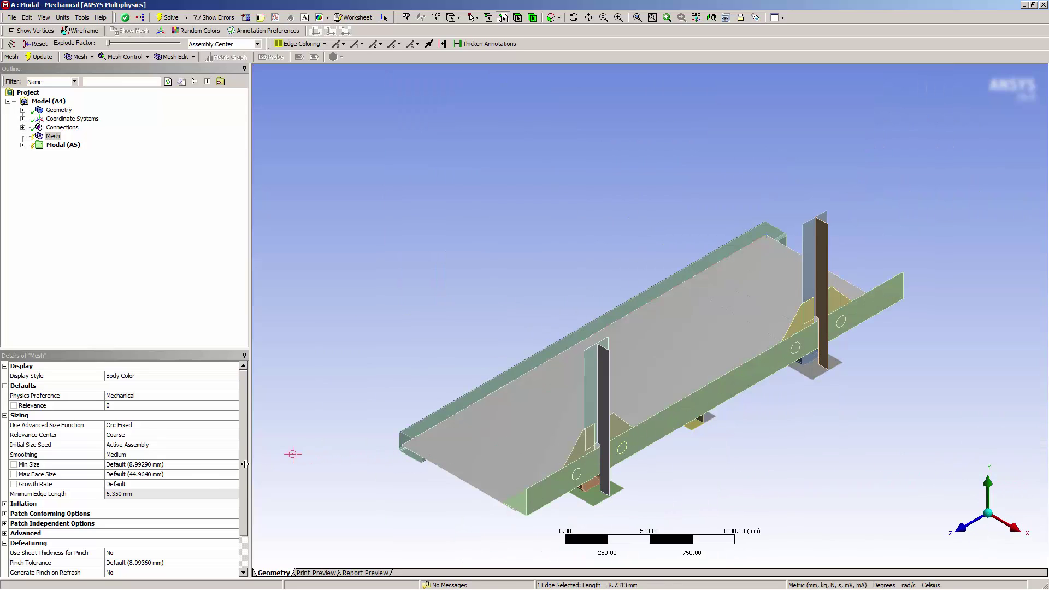
Step: Set the mesh Min Size to 30 mm
{"action": "left_click", "coordinate": [193, 465]}
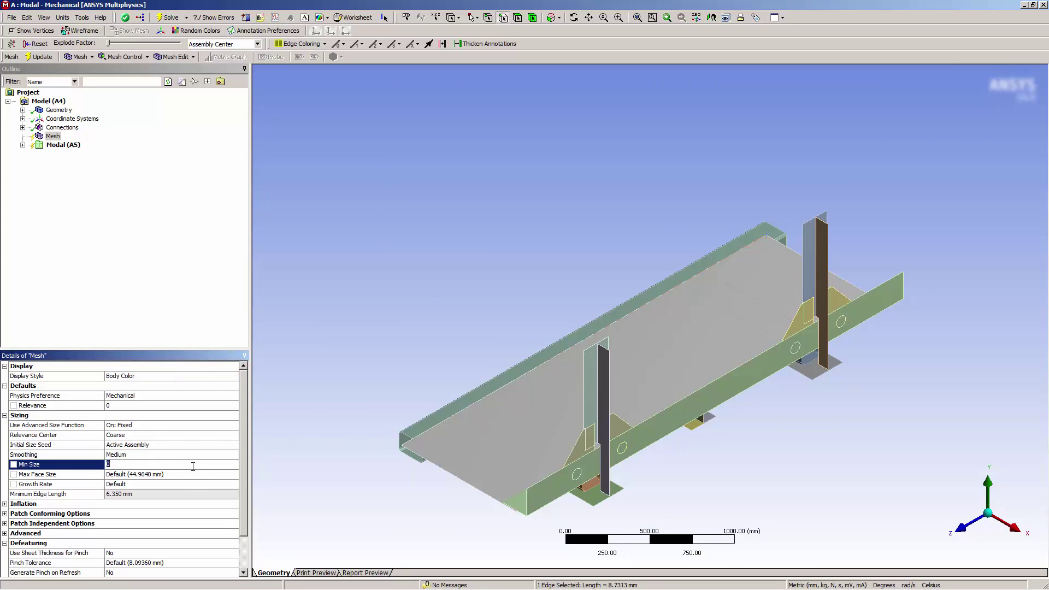
{"action": "type", "text": "30"}
{"action": "key", "text": "Return"}
{"action": "left_click", "coordinate": [162, 472]}
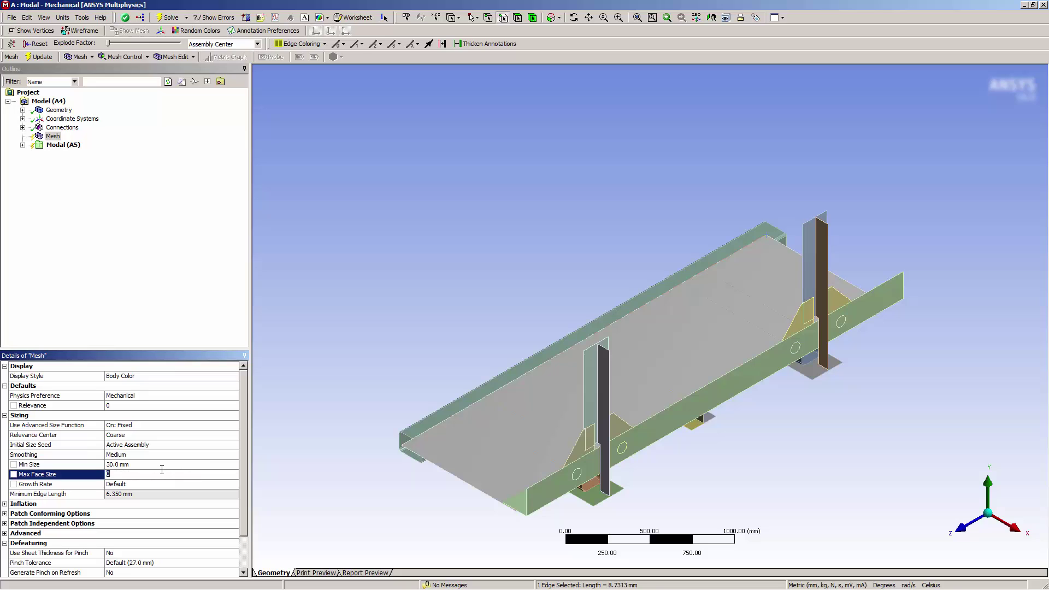
Step: Enter 30 mm as Max Face Size, generate the mesh, and inspect the tube-end mesh
{"action": "type", "text": "30"}
{"action": "key", "text": "Return"}
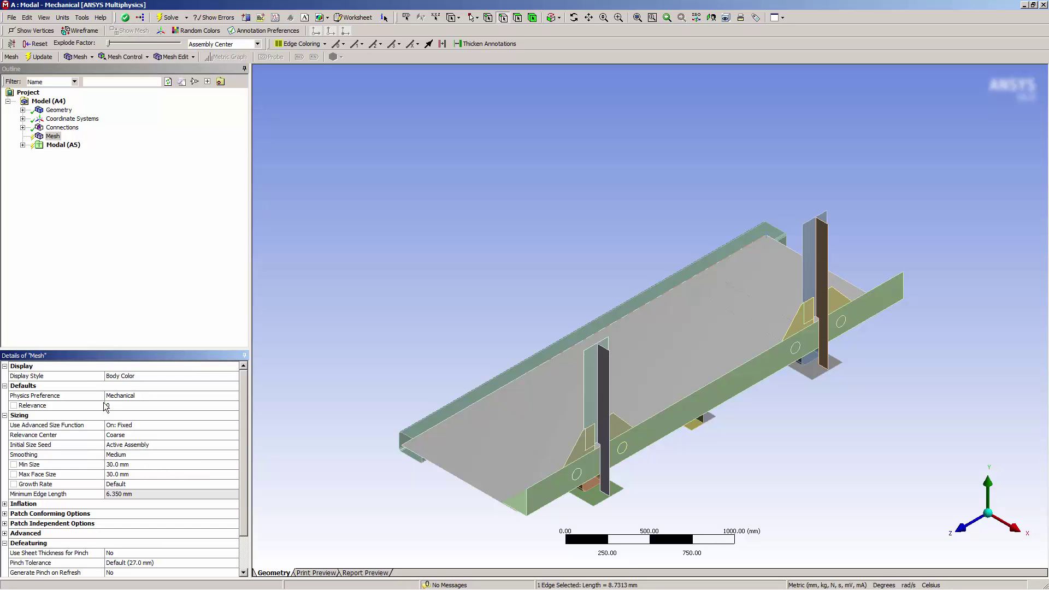
{"action": "left_click", "coordinate": [54, 137]}
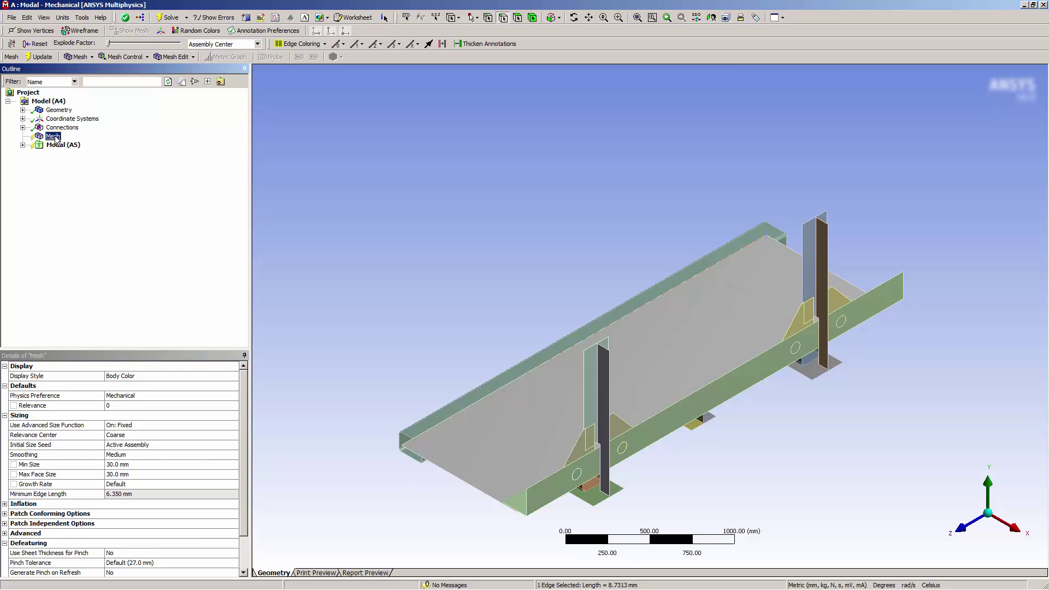
{"action": "right_click", "coordinate": [57, 140]}
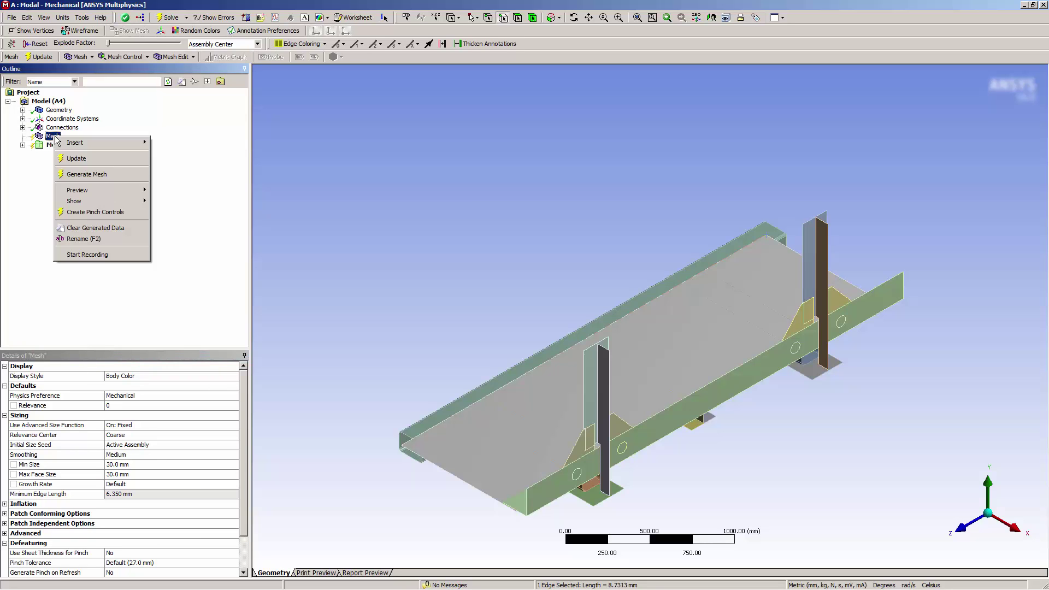
{"action": "left_click", "coordinate": [80, 172]}
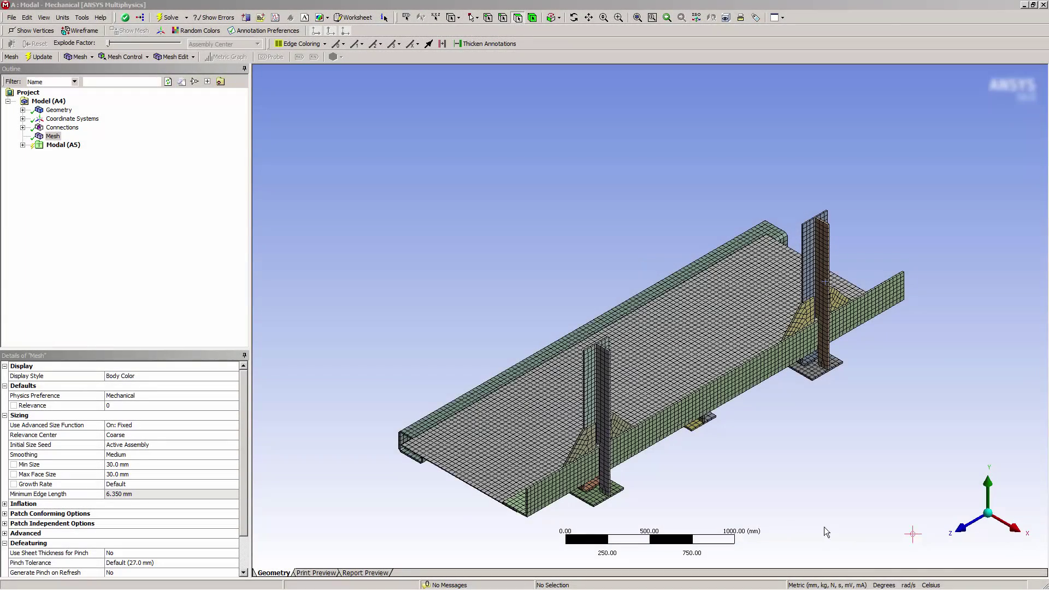
{"action": "middle_click_drag", "start_coordinate": [418, 379], "coordinate": [491, 358]}
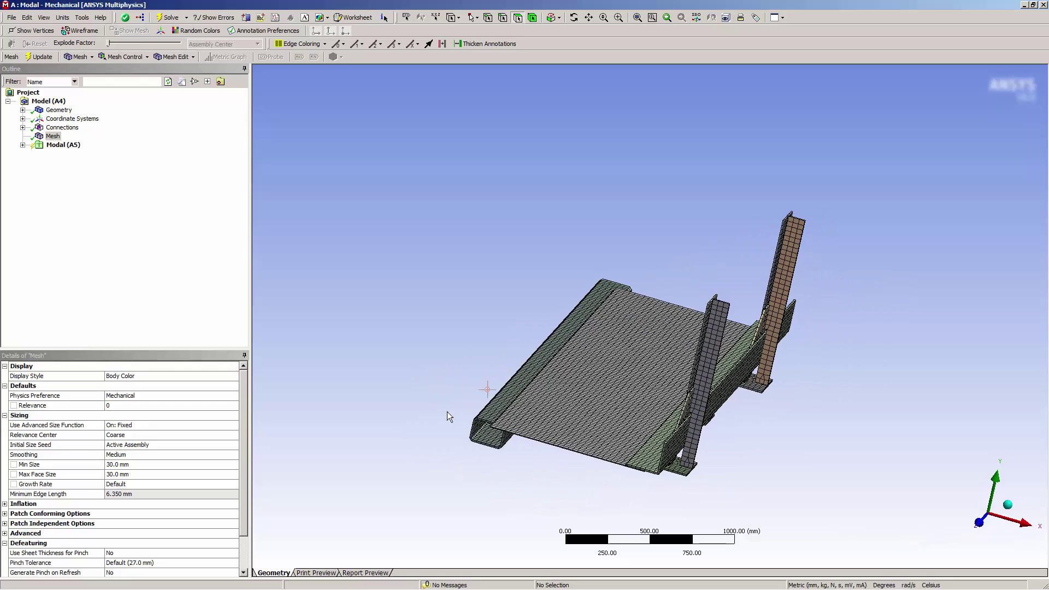
{"action": "right_click_drag", "start_coordinate": [447, 454], "coordinate": [548, 388]}
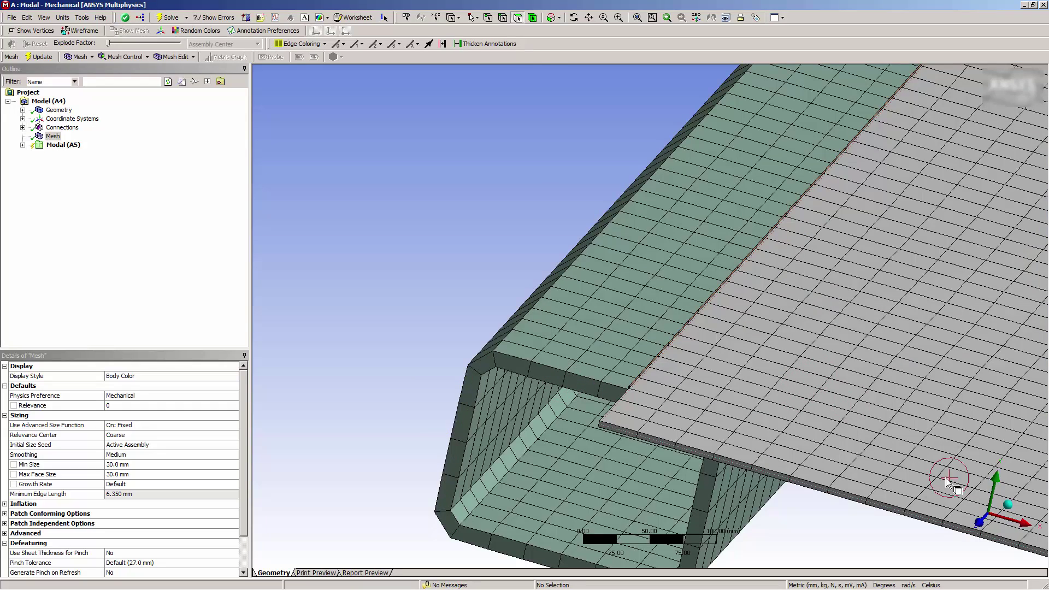
Step: Add a Mesh Connection Group using tolerance type Value with 5 mm tolerance
{"action": "left_click", "coordinate": [1008, 506]}
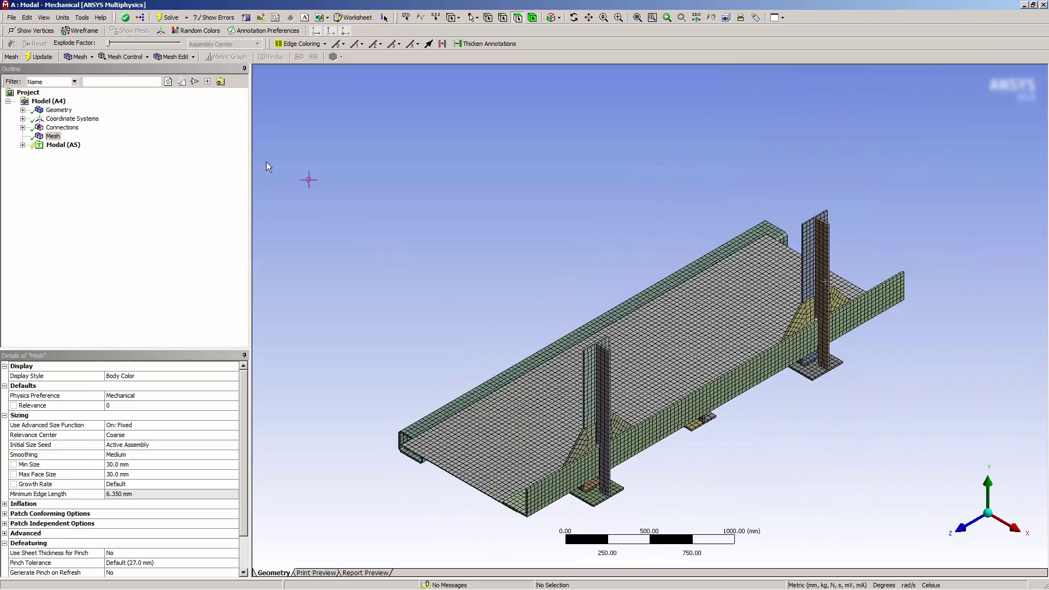
{"action": "left_click", "coordinate": [182, 57]}
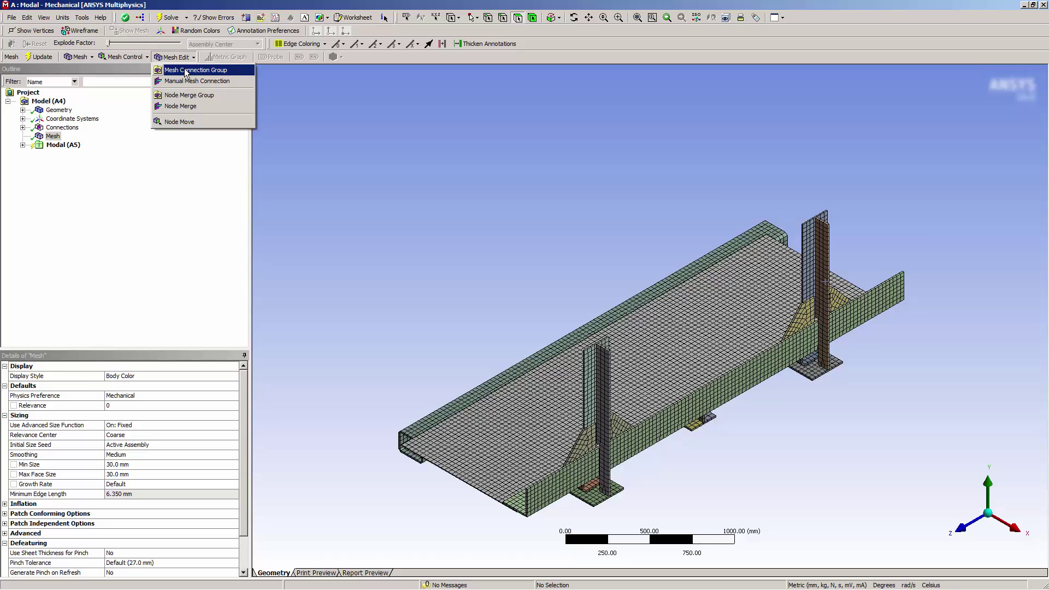
{"action": "left_click", "coordinate": [185, 70]}
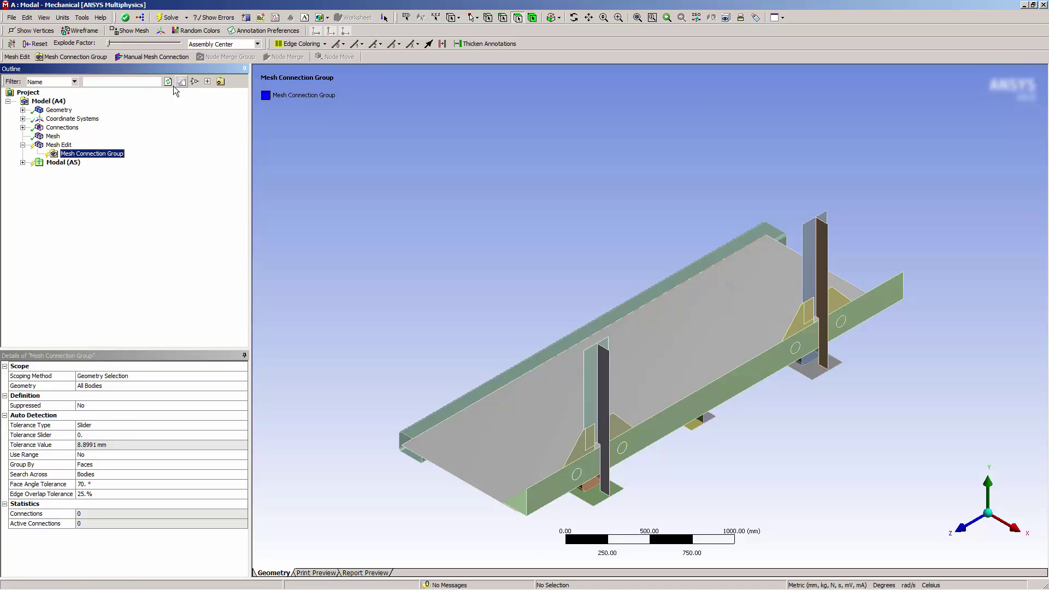
{"action": "double_click", "coordinate": [154, 425]}
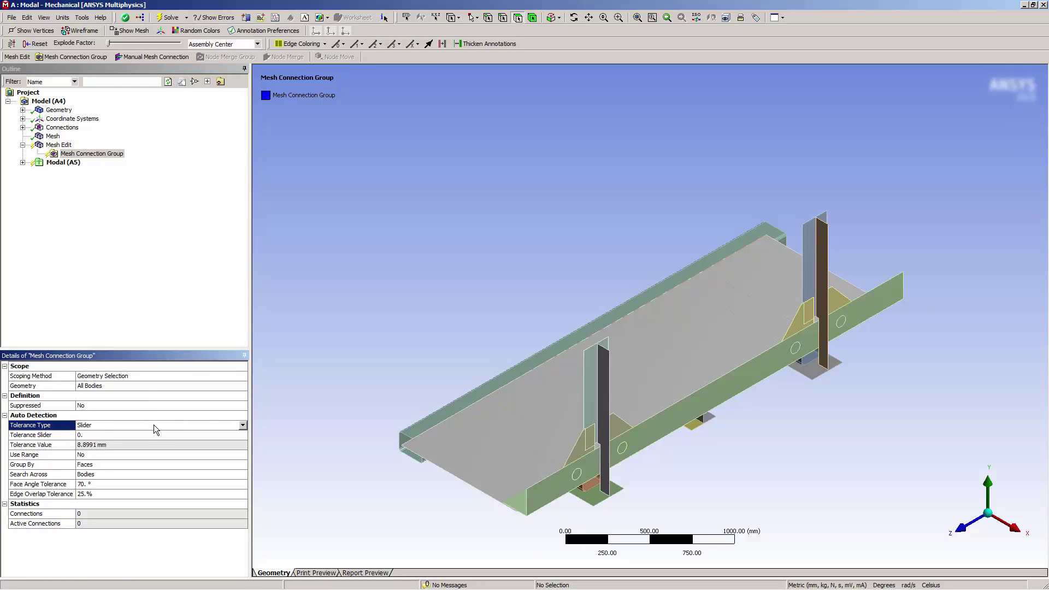
{"action": "left_click", "coordinate": [149, 435]}
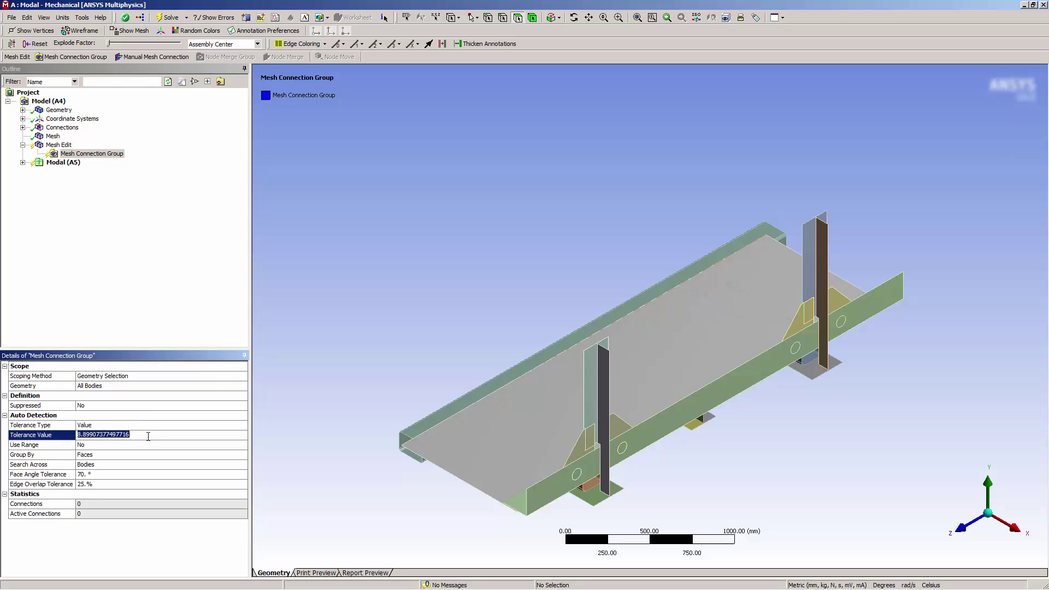
{"action": "type", "text": "5."}
Step: Detect the group's 51 mesh connections and review several, including Mesh Connections 12 and 14
{"action": "right_click", "coordinate": [65, 154]}
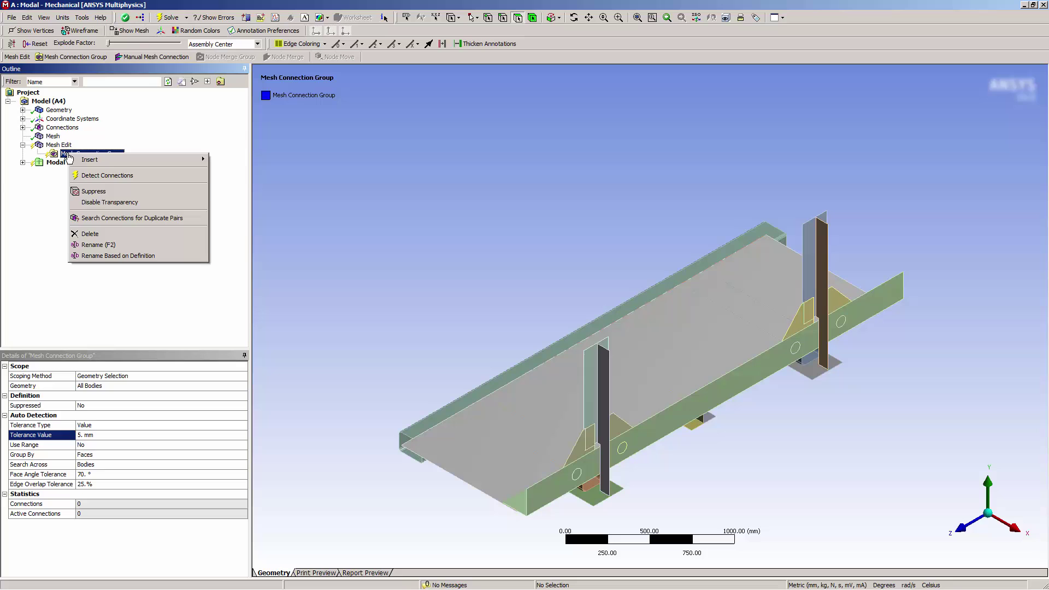
{"action": "left_click", "coordinate": [94, 175]}
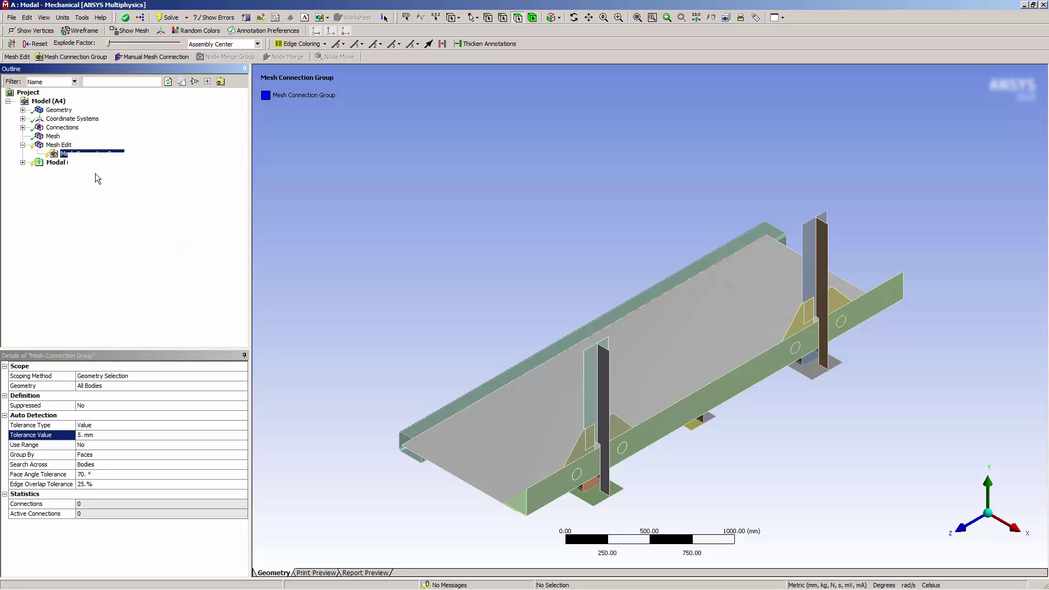
{"action": "left_click", "coordinate": [38, 154]}
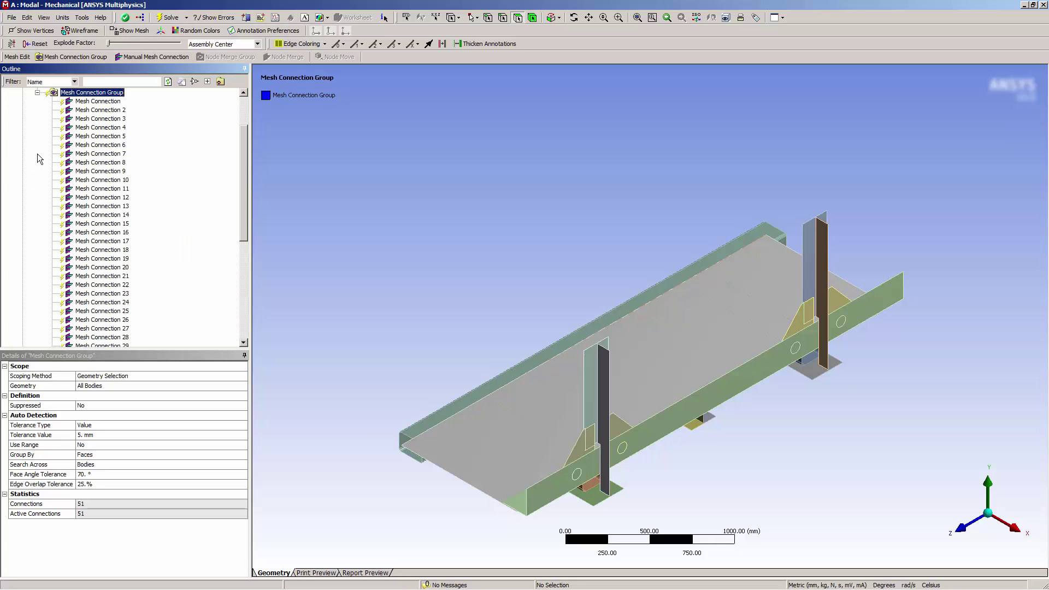
{"action": "left_click", "coordinate": [100, 118]}
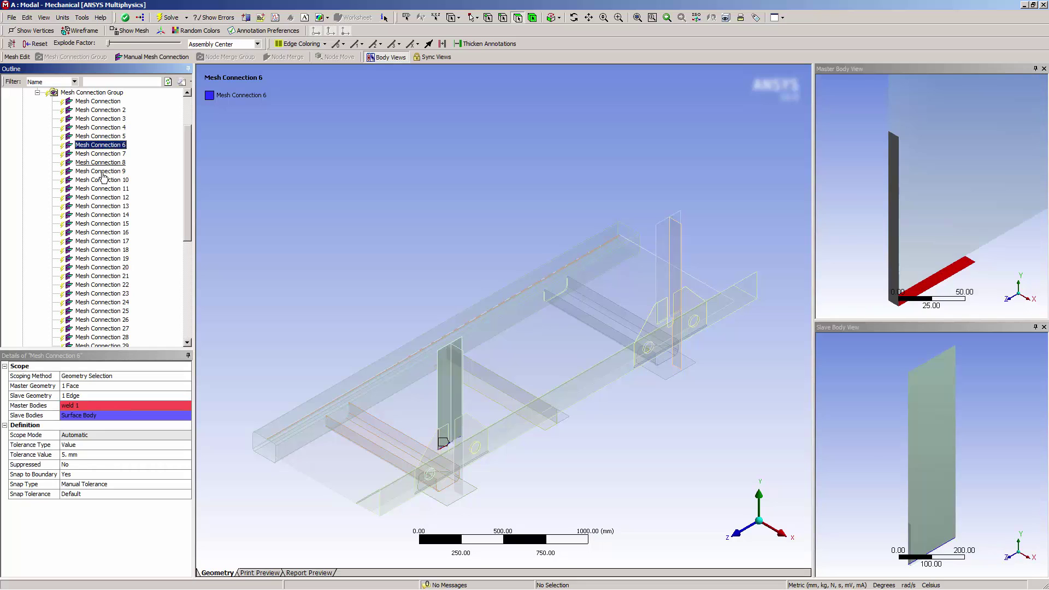
{"action": "left_click", "coordinate": [98, 180]}
{"action": "left_click", "coordinate": [101, 241]}
{"action": "left_click", "coordinate": [114, 215]}
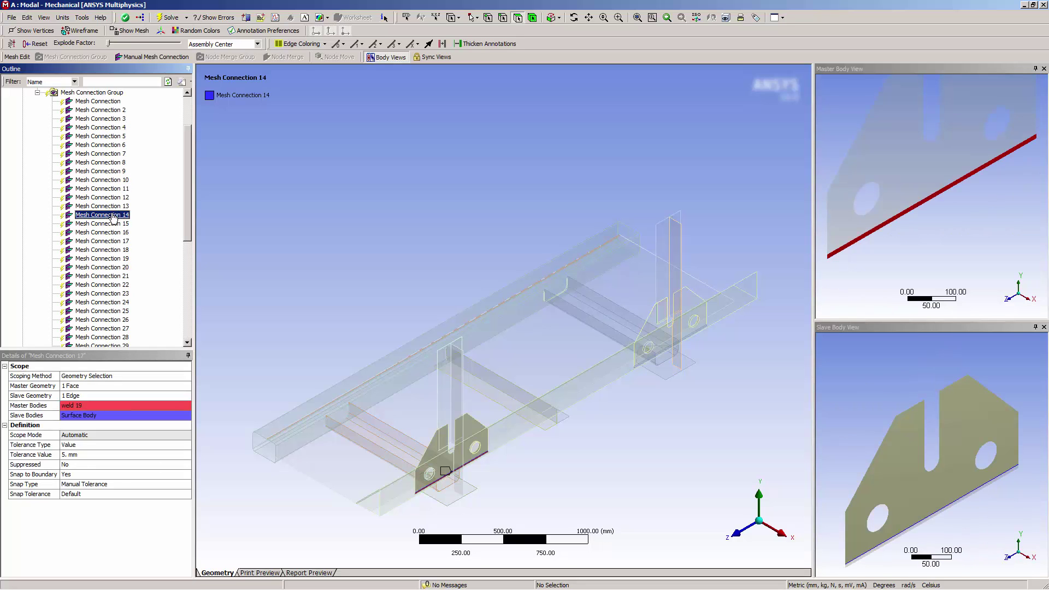
{"action": "left_click", "coordinate": [110, 197]}
{"action": "scroll", "coordinate": [109, 201], "scroll_direction": "up", "scroll_amount": 2}
{"action": "scroll", "coordinate": [110, 201], "scroll_direction": "up", "scroll_amount": 1}
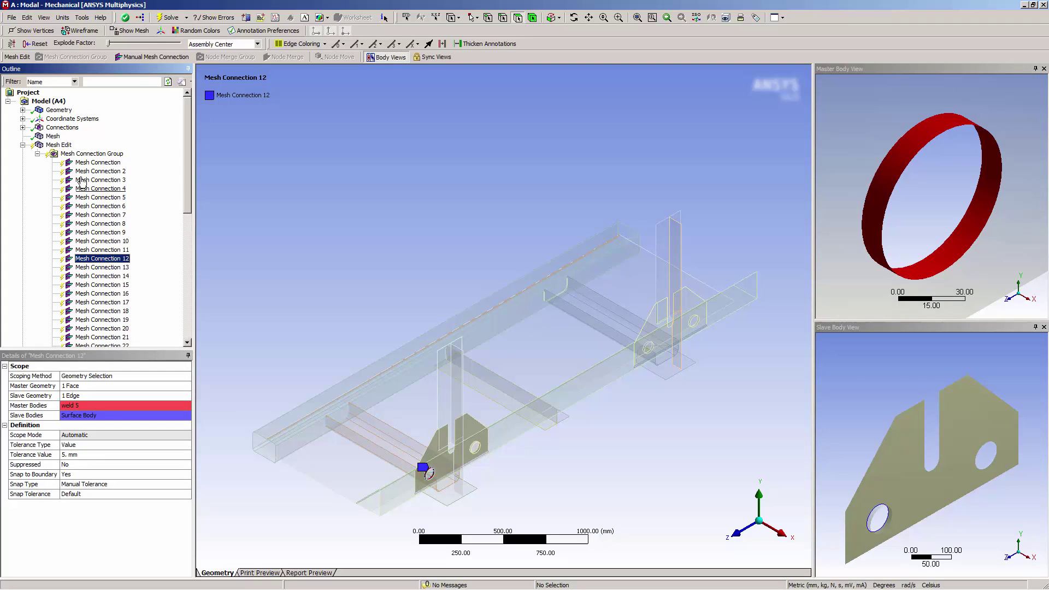
{"action": "left_click", "coordinate": [37, 154]}
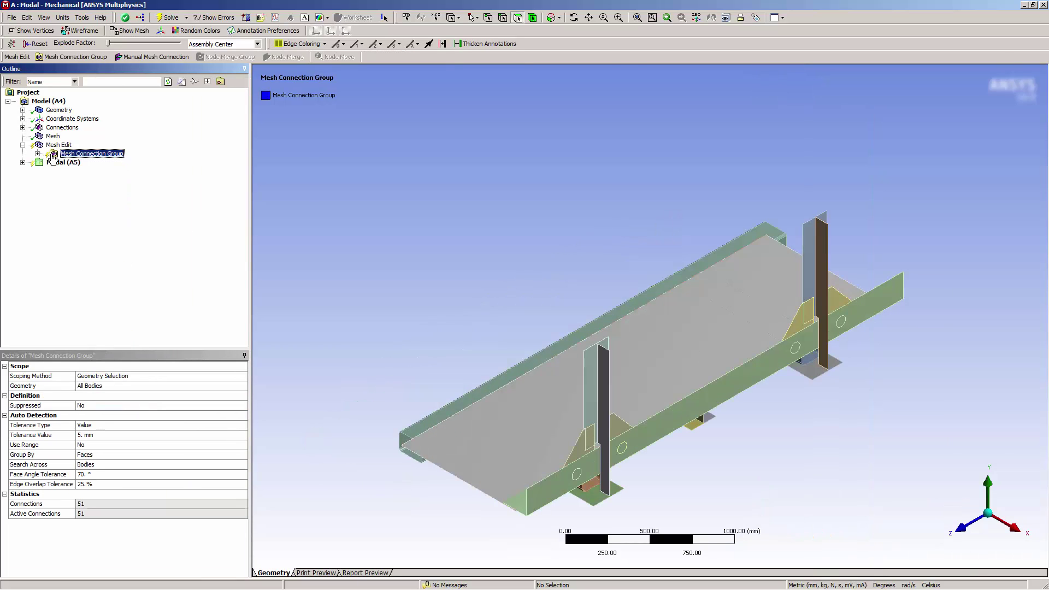
Step: Run Connect Mesh on the Mesh Edit branch and display the resulting mesh
{"action": "right_click", "coordinate": [62, 145]}
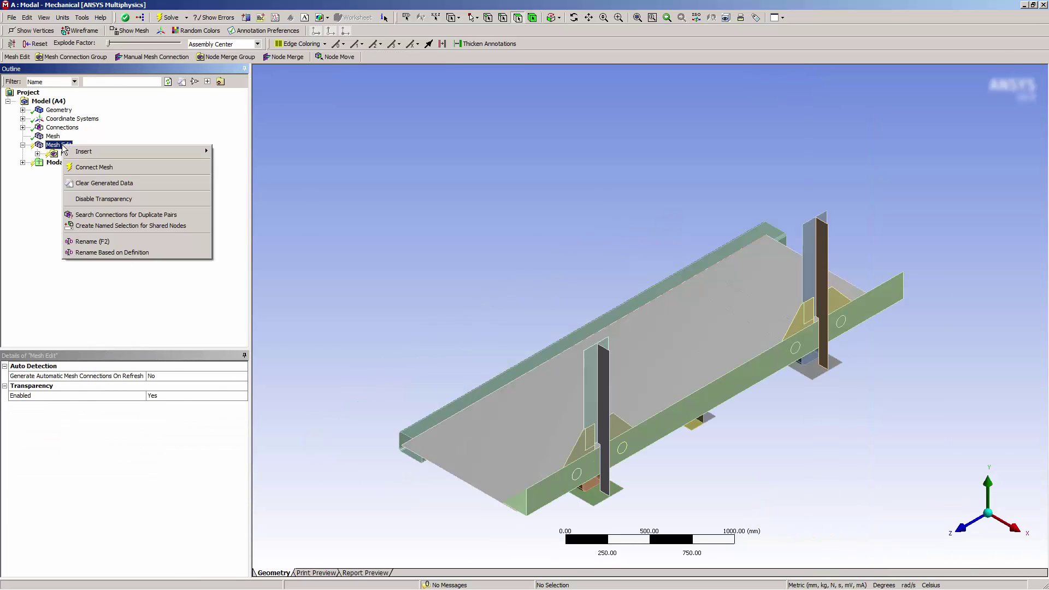
{"action": "left_click", "coordinate": [100, 168]}
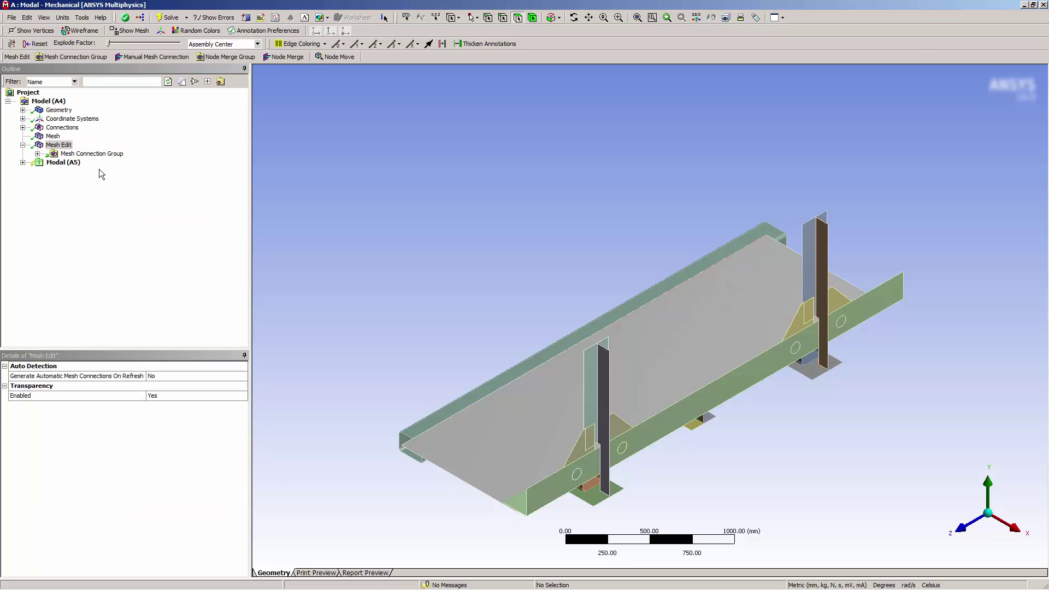
{"action": "left_click", "coordinate": [130, 31]}
Step: Colour mesh edges By Connection and inspect the left gusset and flange up close
{"action": "left_click", "coordinate": [302, 44]}
{"action": "left_click", "coordinate": [299, 70]}
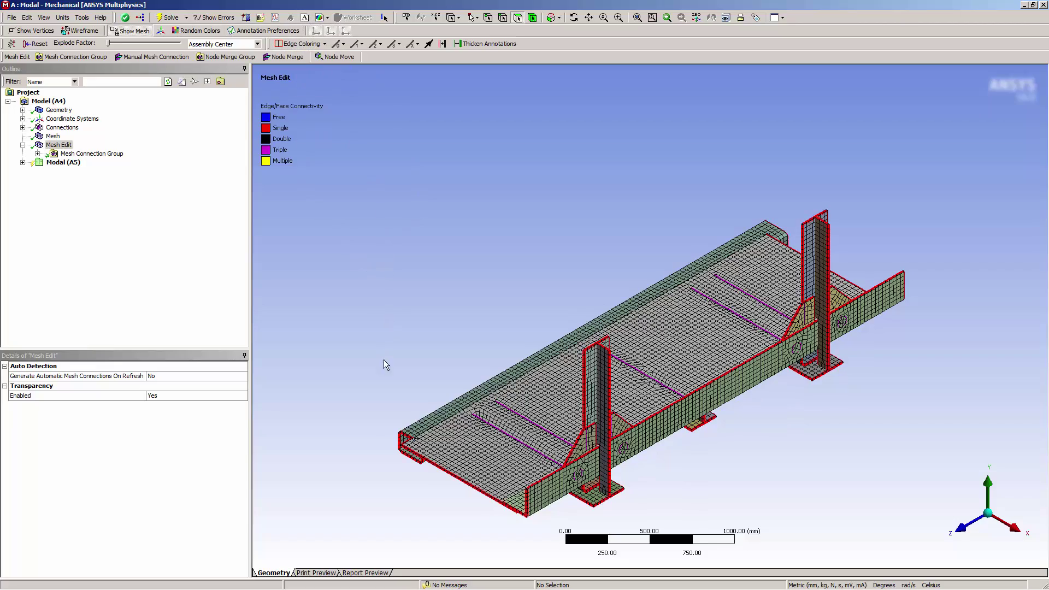
{"action": "middle_click_drag", "start_coordinate": [384, 361], "coordinate": [698, 445]}
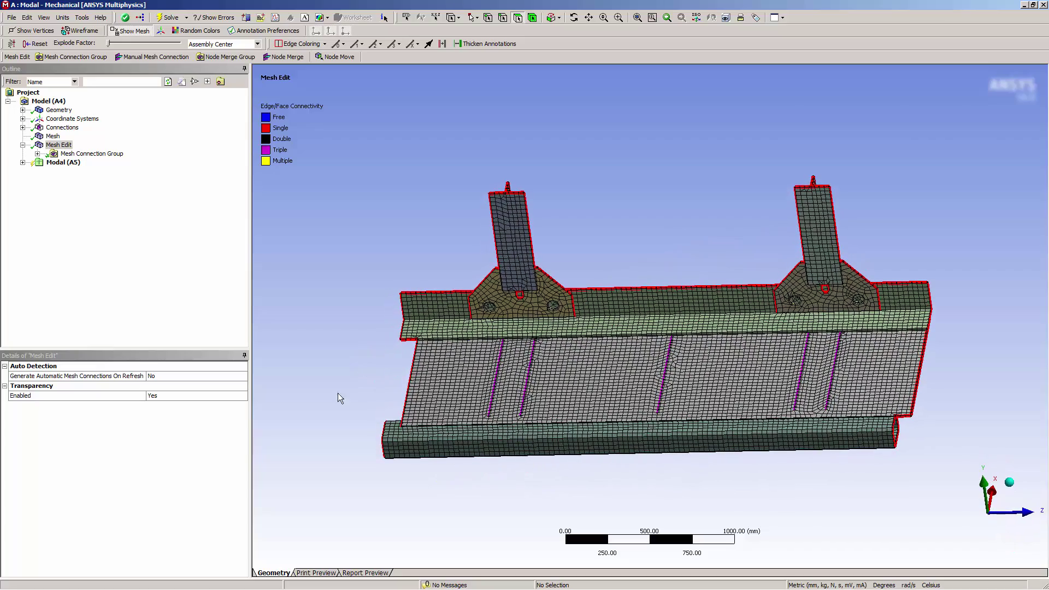
{"action": "right_click_drag", "start_coordinate": [399, 366], "coordinate": [534, 280]}
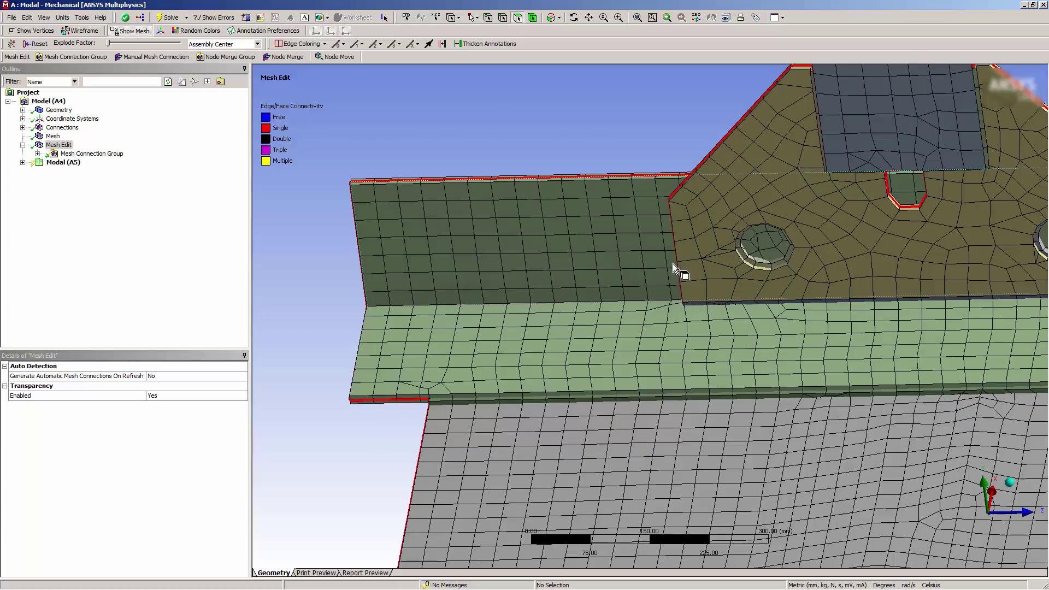
{"action": "middle_click_drag", "start_coordinate": [745, 315], "coordinate": [845, 307]}
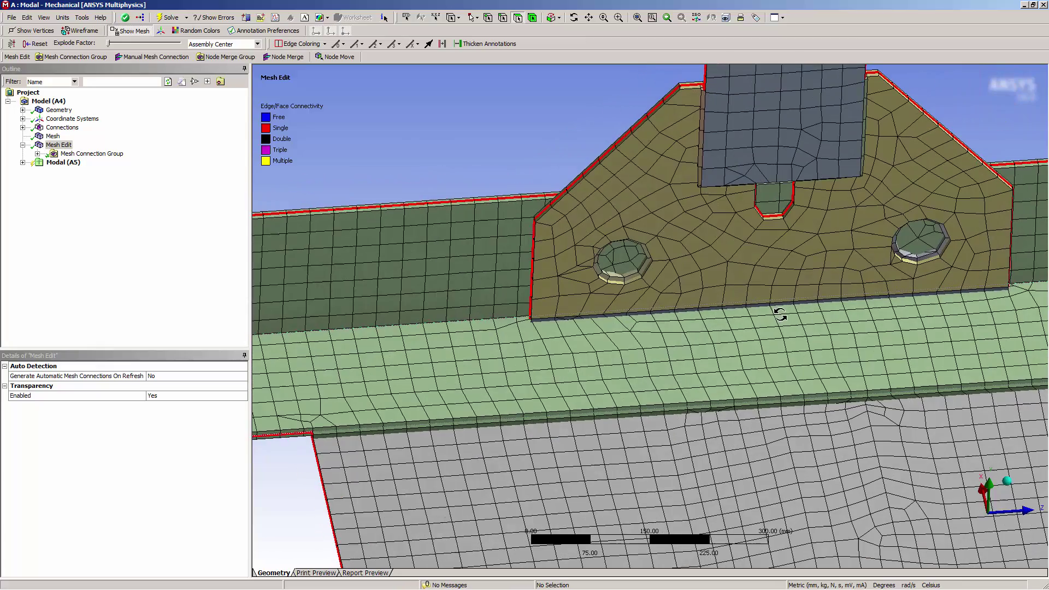
{"action": "left_click", "coordinate": [1010, 487]}
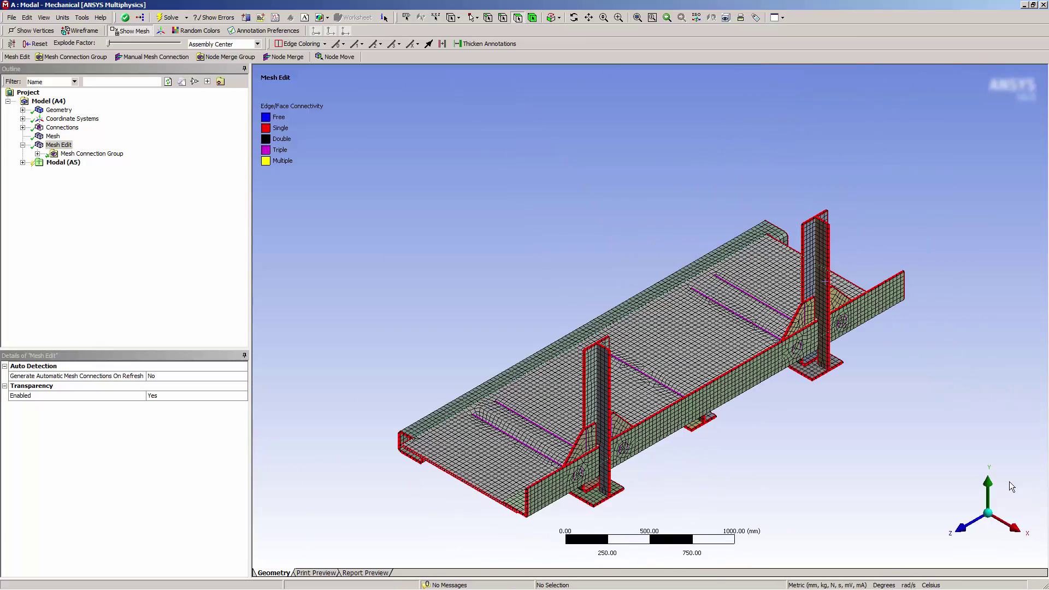